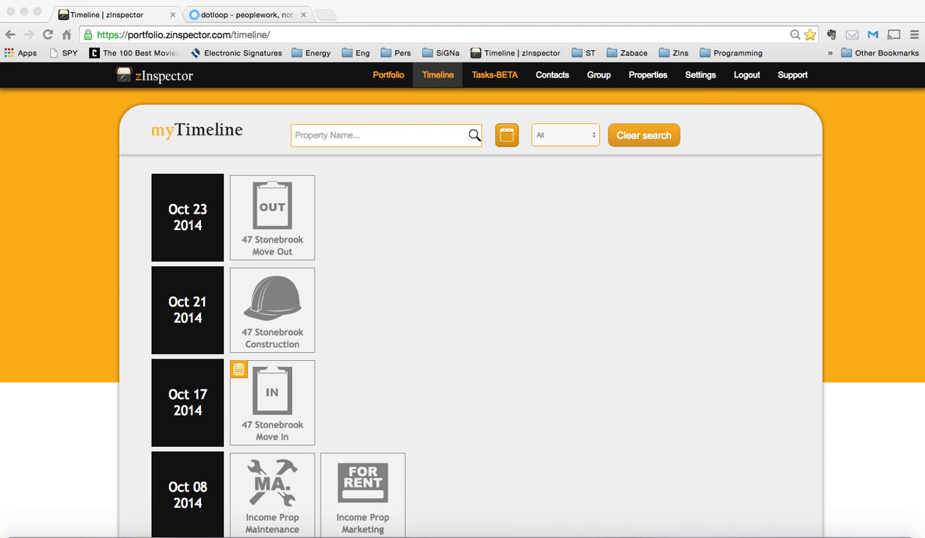
Open the property list and view its Custom tab columns
{"action": "scroll", "coordinate": [421, 355], "scroll_direction": "down", "scroll_amount": 15}
{"action": "scroll", "coordinate": [420, 355], "scroll_direction": "up", "scroll_amount": 15}
{"action": "left_click", "coordinate": [649, 77]}
{"action": "left_click", "coordinate": [649, 79]}
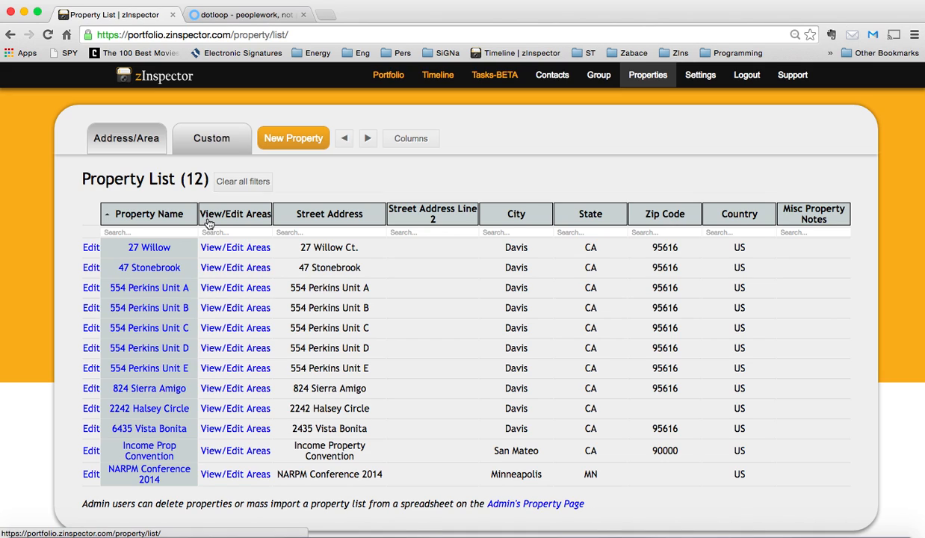
{"action": "left_click", "coordinate": [213, 145]}
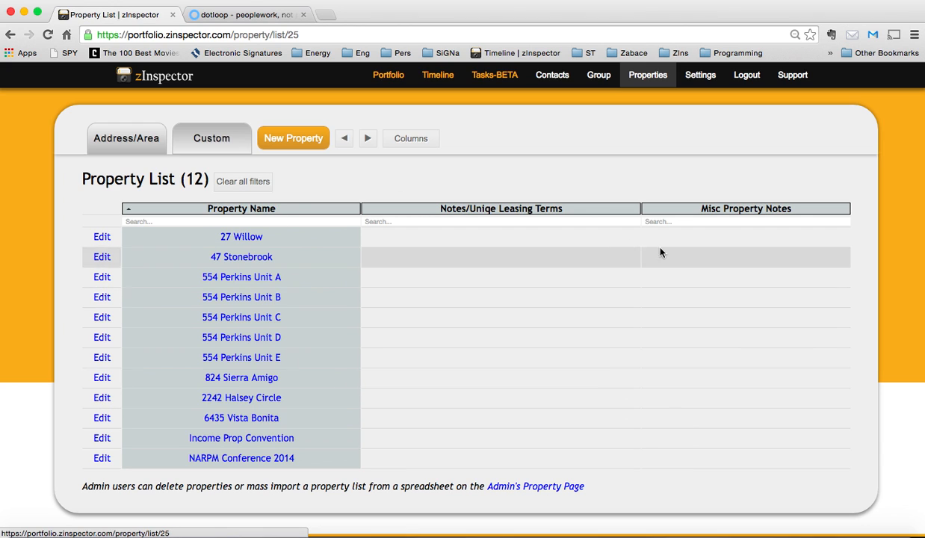
Open the Edit Property Tabs page from the admin settings
{"action": "left_click", "coordinate": [701, 82]}
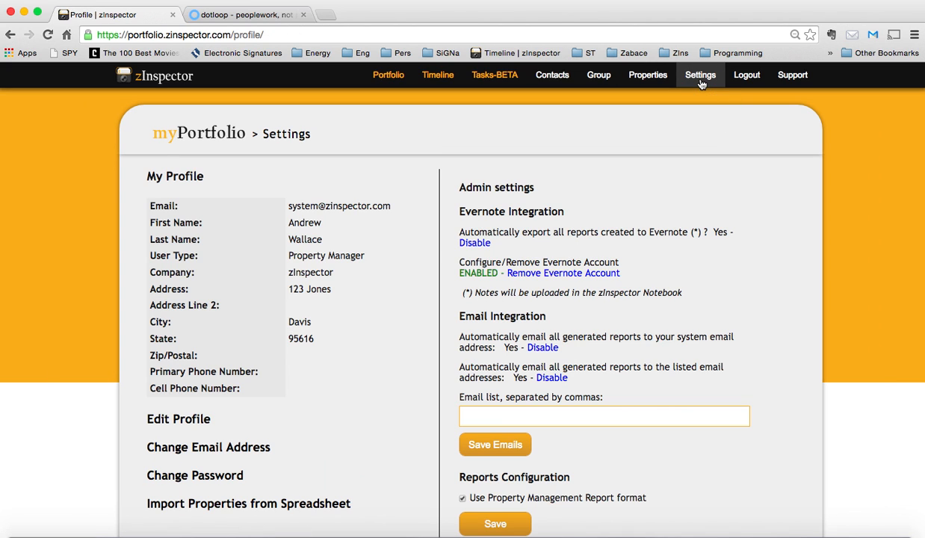
{"action": "left_click", "coordinate": [477, 193]}
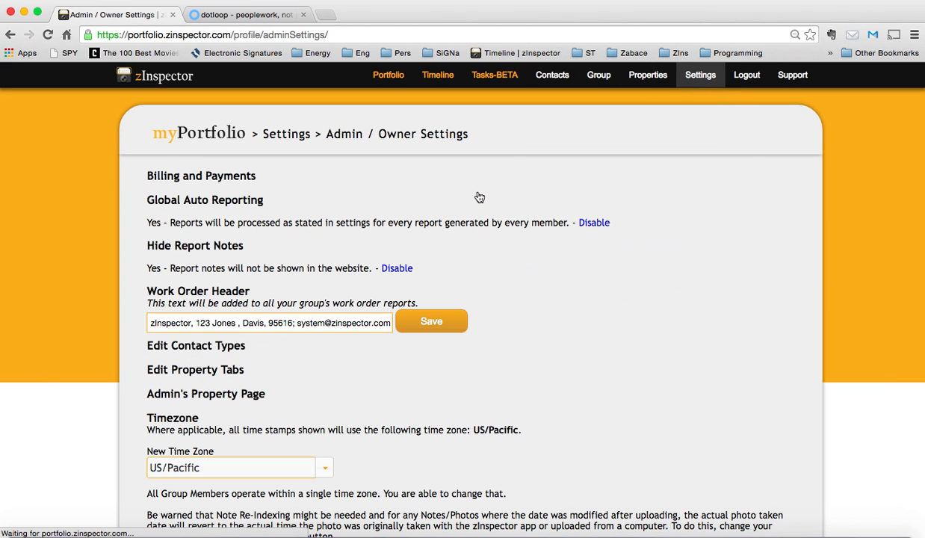
{"action": "left_click", "coordinate": [186, 369]}
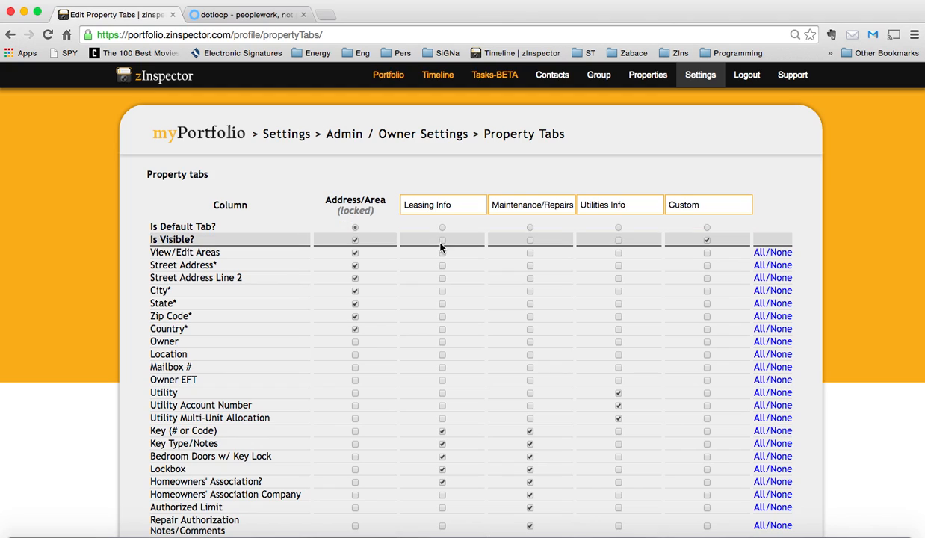
{"action": "left_click", "coordinate": [443, 241]}
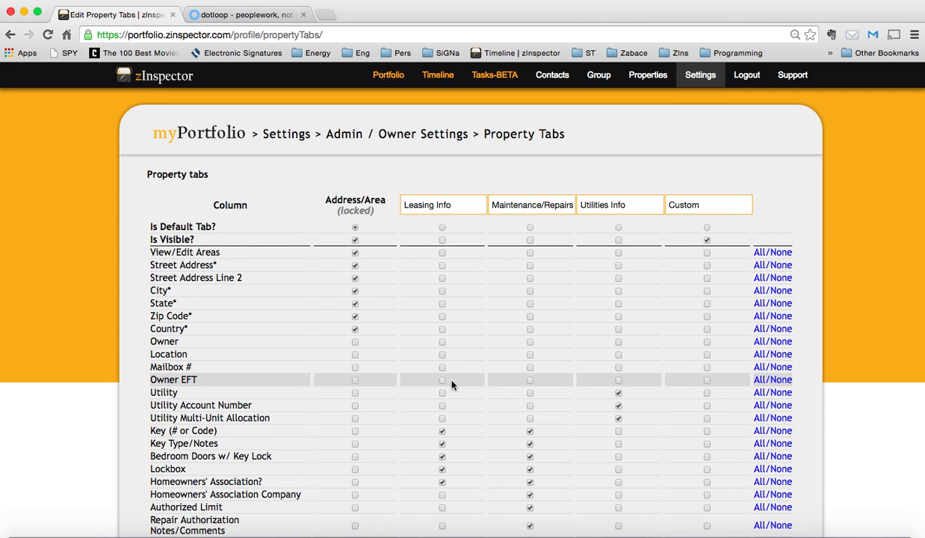
In the Custom tab, show Property Report Emails instead of Misc Property Notes and save the changes
{"action": "scroll", "coordinate": [452, 382], "scroll_direction": "down", "scroll_amount": 5}
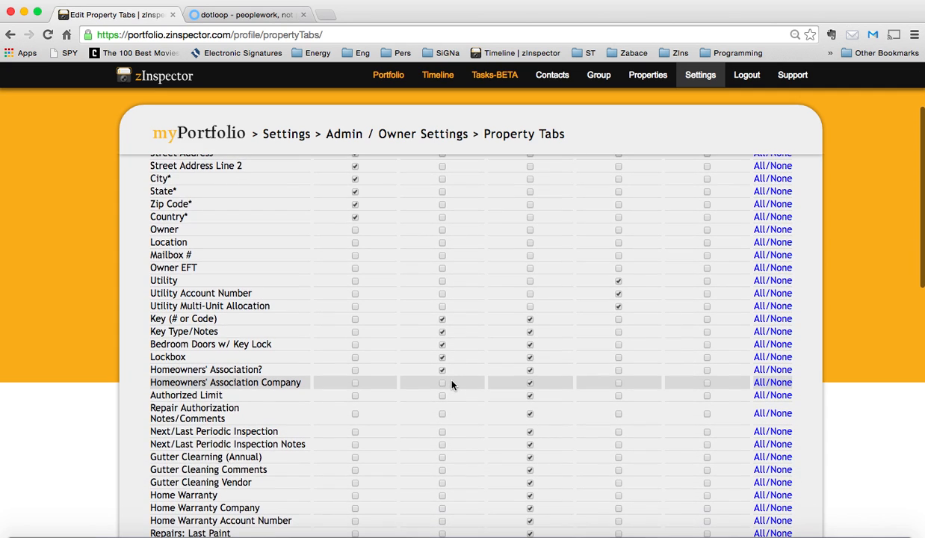
{"action": "scroll", "coordinate": [451, 384], "scroll_direction": "up", "scroll_amount": 5}
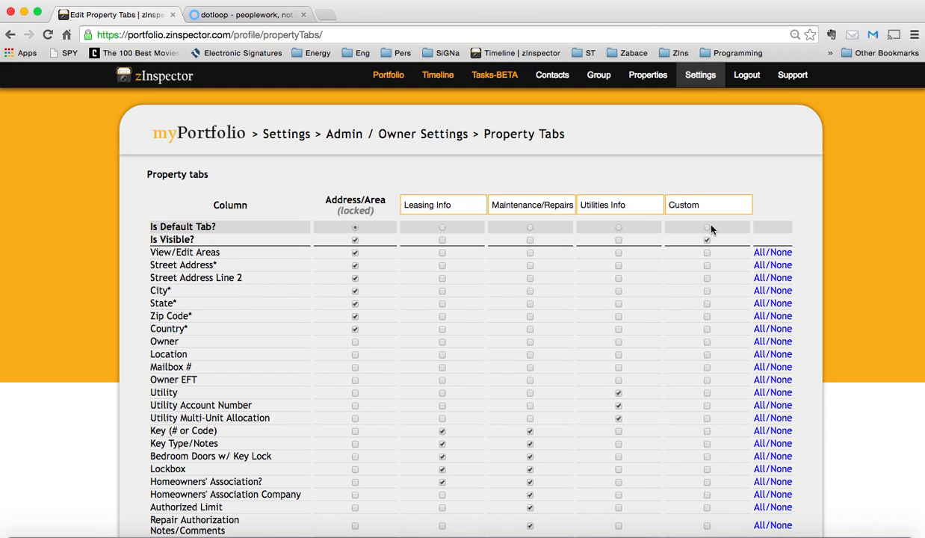
{"action": "scroll", "coordinate": [679, 306], "scroll_direction": "down", "scroll_amount": 2}
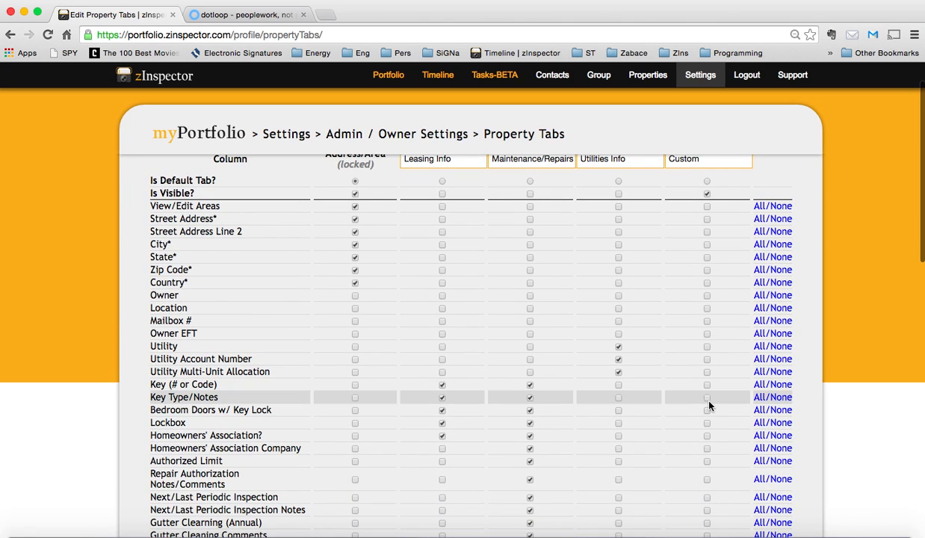
{"action": "scroll", "coordinate": [709, 405], "scroll_direction": "down", "scroll_amount": 10}
{"action": "scroll", "coordinate": [709, 406], "scroll_direction": "down", "scroll_amount": 5}
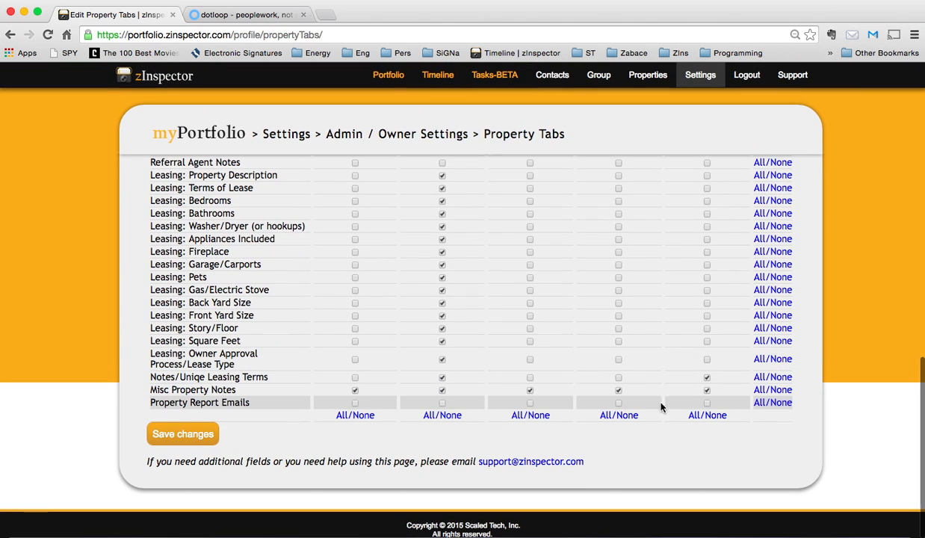
{"action": "left_click", "coordinate": [707, 377]}
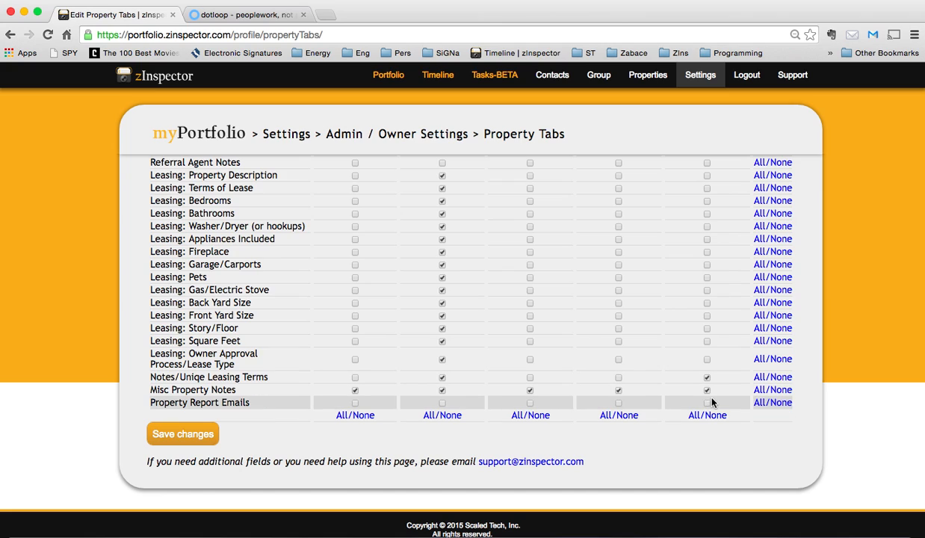
{"action": "left_click", "coordinate": [706, 390]}
{"action": "left_click", "coordinate": [707, 405]}
{"action": "left_click", "coordinate": [193, 436]}
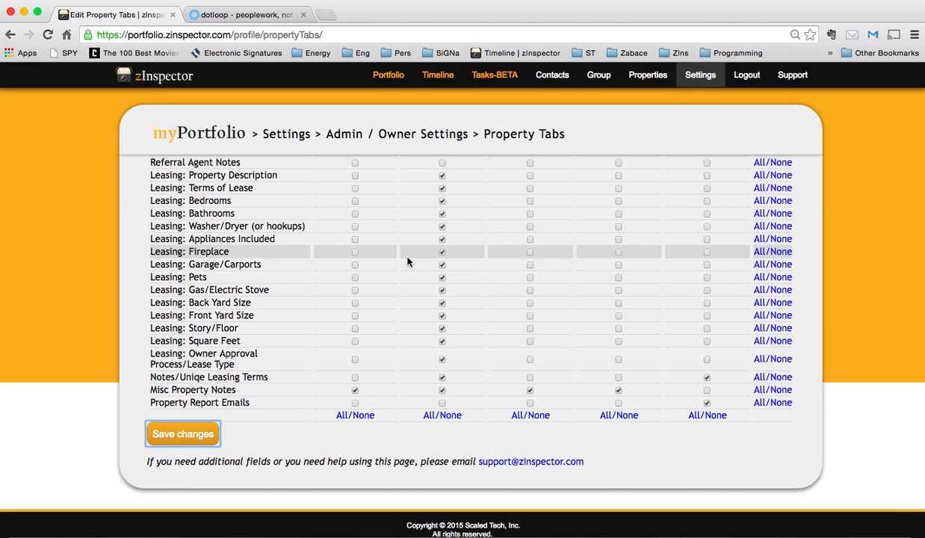
Return to the property list and view the Custom tab with its new column
{"action": "left_click", "coordinate": [645, 78]}
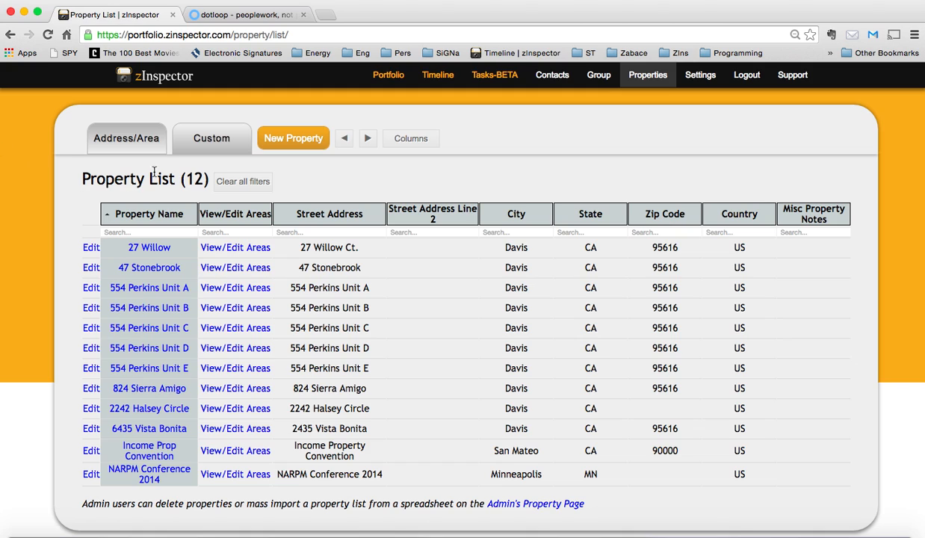
{"action": "left_click", "coordinate": [182, 139]}
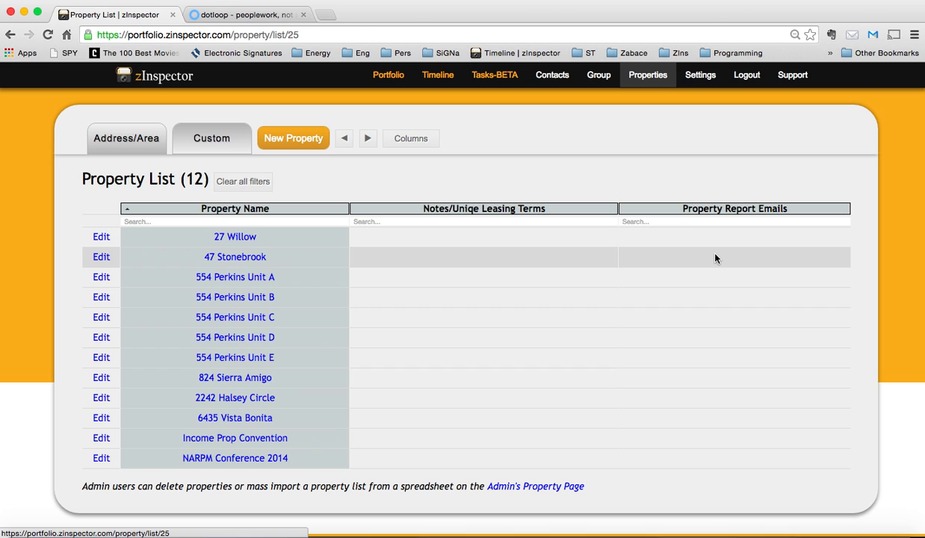
{"action": "left_click", "coordinate": [101, 257]}
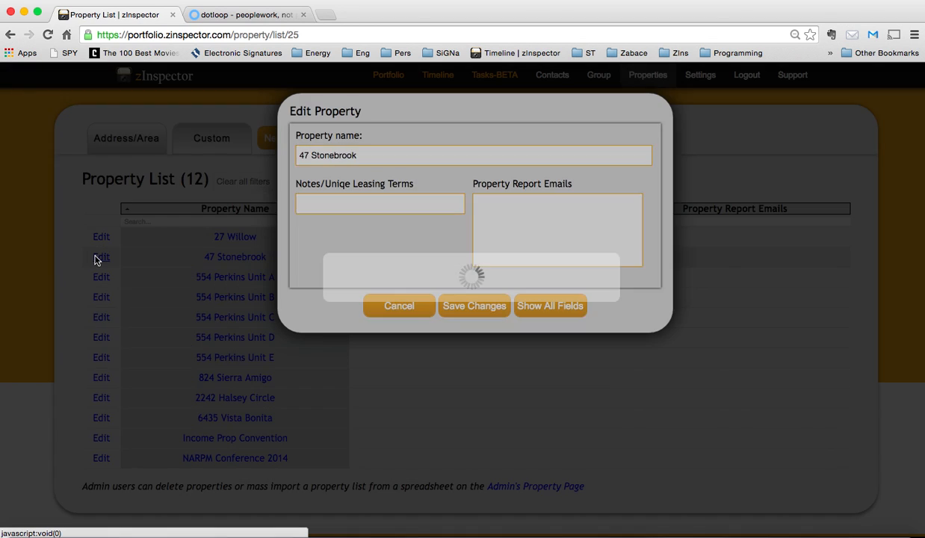
{"action": "left_click", "coordinate": [482, 209]}
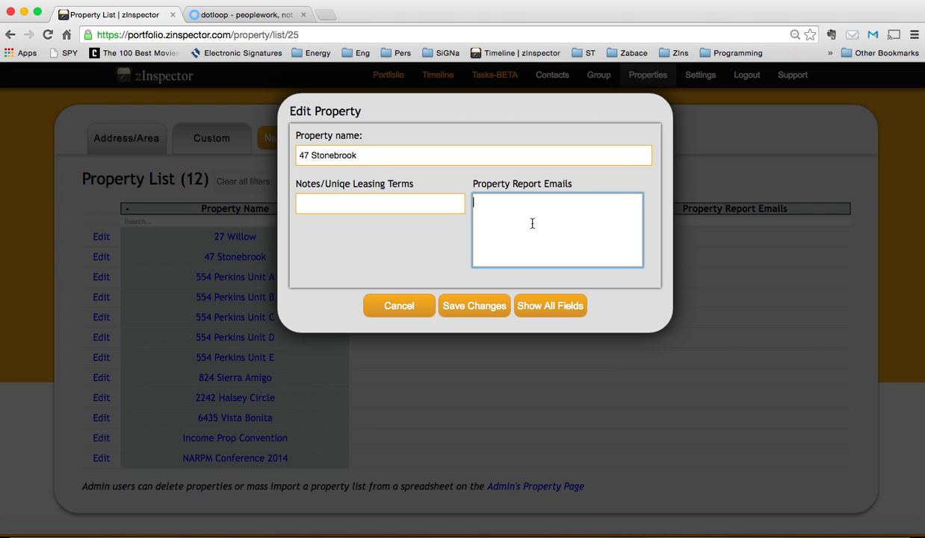
{"action": "left_click", "coordinate": [405, 305]}
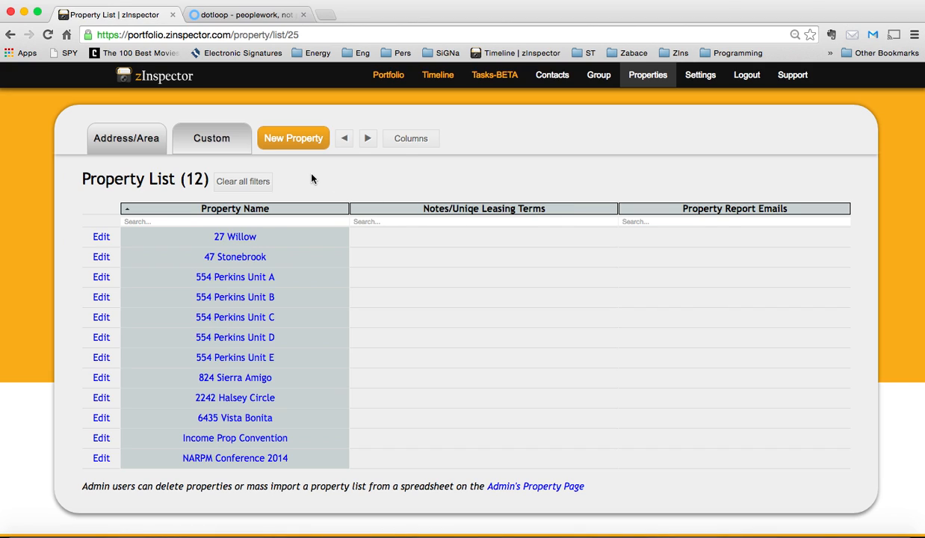
Switch to the dotloop tab and browse the sample loop before returning to the loops list
{"action": "left_click", "coordinate": [231, 15]}
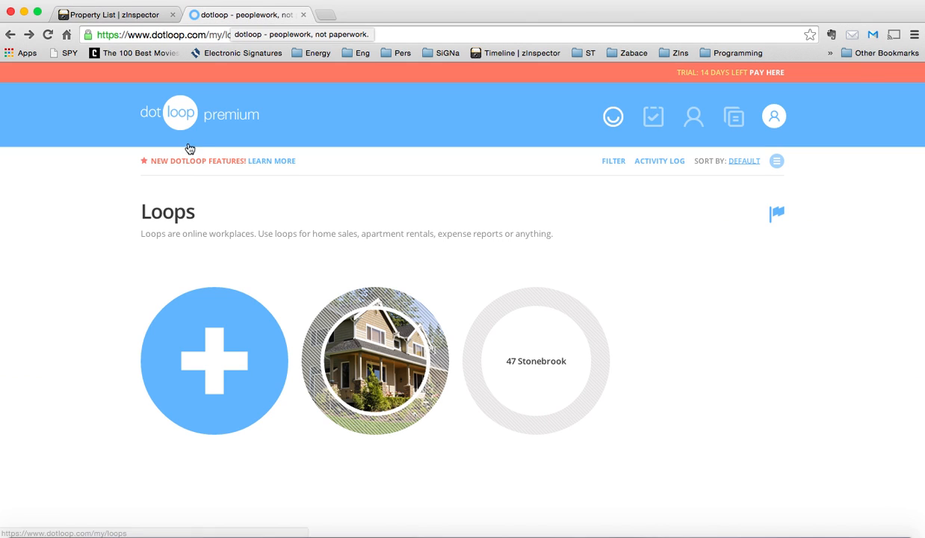
{"action": "left_click", "coordinate": [391, 340]}
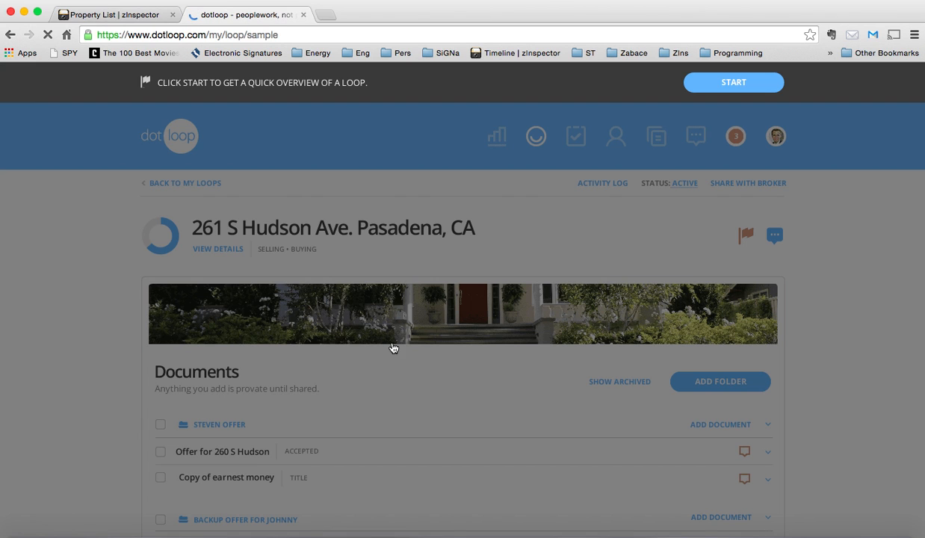
{"action": "scroll", "coordinate": [387, 473], "scroll_direction": "down", "scroll_amount": 7}
{"action": "scroll", "coordinate": [387, 474], "scroll_direction": "up", "scroll_amount": 7}
{"action": "scroll", "coordinate": [233, 281], "scroll_direction": "down", "scroll_amount": 2}
{"action": "scroll", "coordinate": [234, 282], "scroll_direction": "up", "scroll_amount": 2}
{"action": "left_click", "coordinate": [11, 34]}
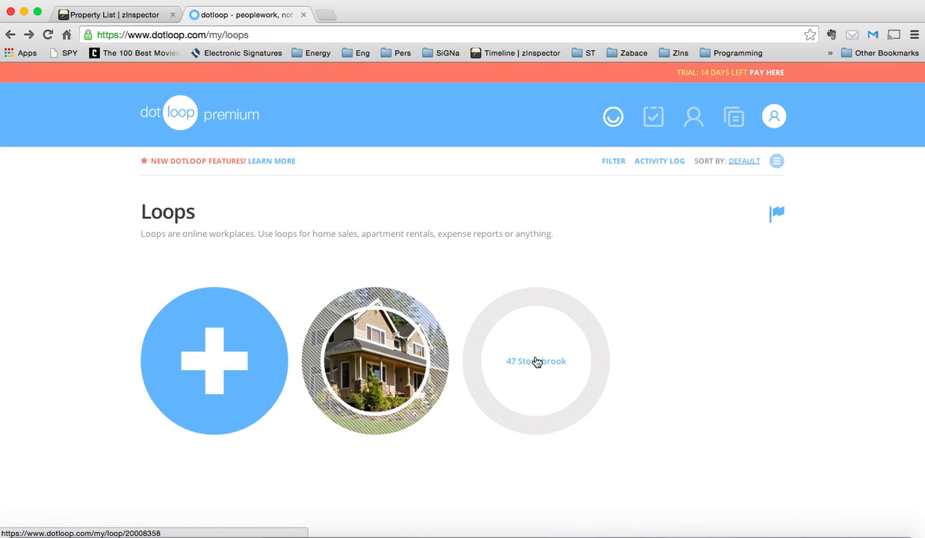
{"action": "left_click", "coordinate": [536, 361]}
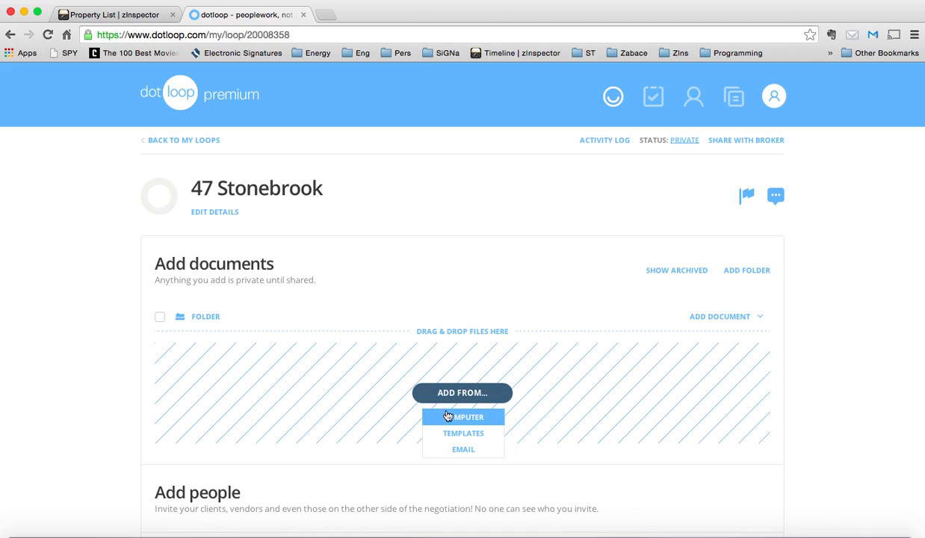
{"action": "left_click", "coordinate": [463, 451]}
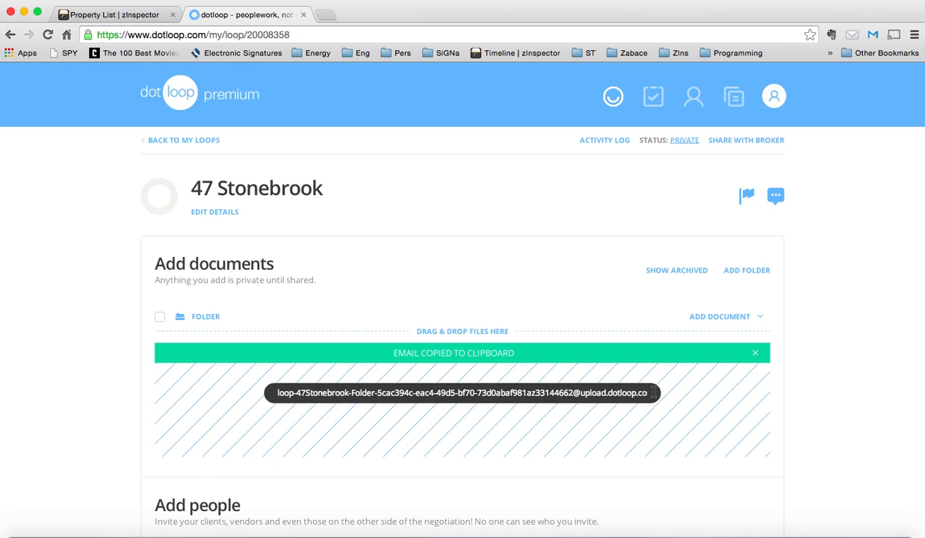
{"action": "triple_click", "coordinate": [289, 392]}
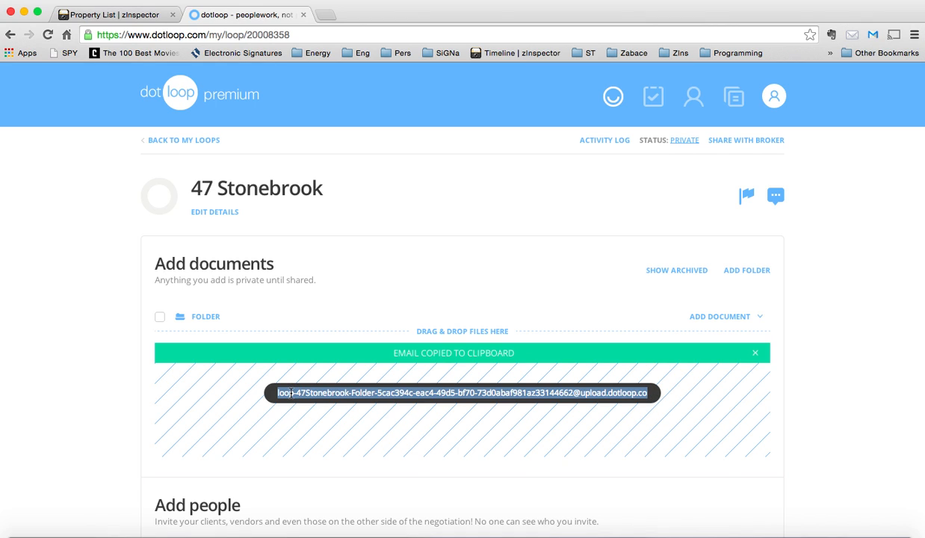
{"action": "left_click_drag", "start_coordinate": [278, 392], "coordinate": [283, 386]}
{"action": "left_click", "coordinate": [643, 393]}
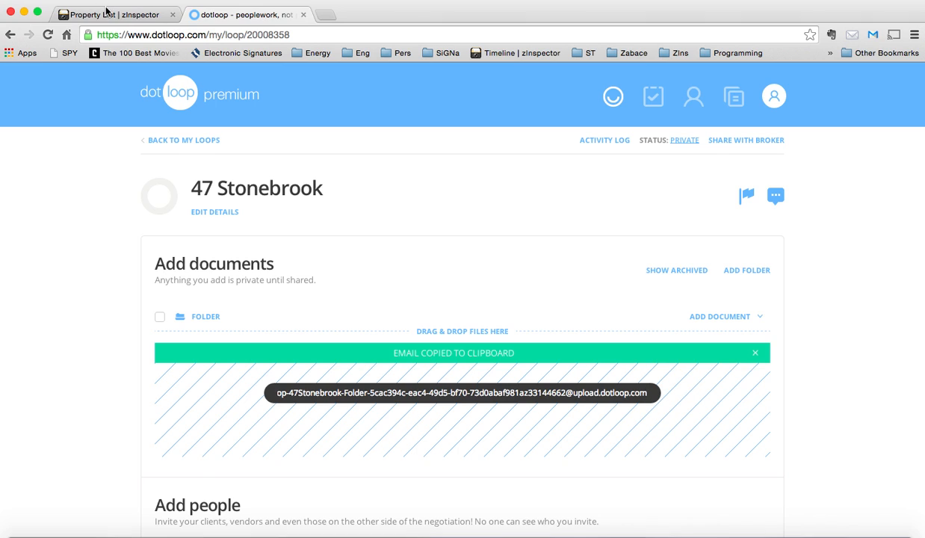
Back in zInspector, paste the loop's upload address into 47 Stonebrook's Property Report Emails and save
{"action": "left_click", "coordinate": [113, 33]}
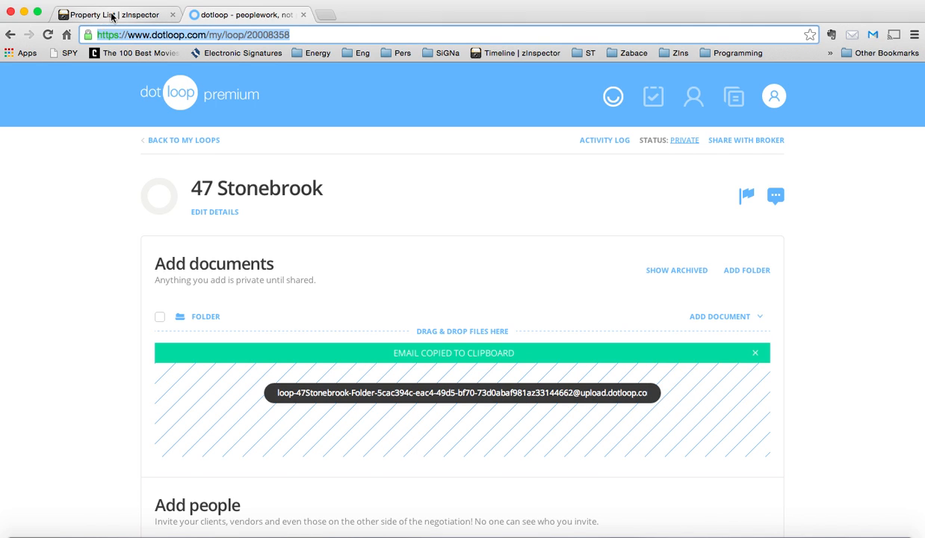
{"action": "left_click", "coordinate": [112, 15]}
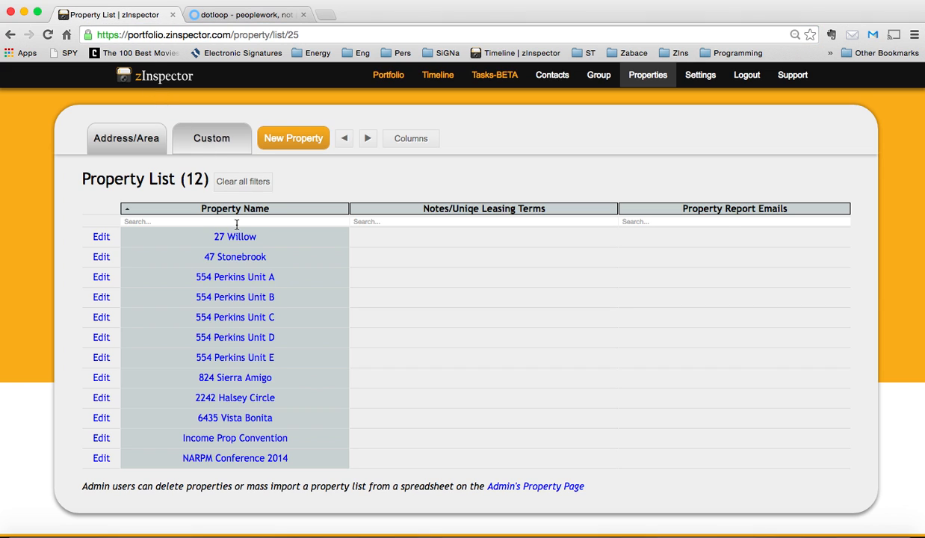
{"action": "left_click", "coordinate": [101, 257]}
{"action": "left_click", "coordinate": [566, 226]}
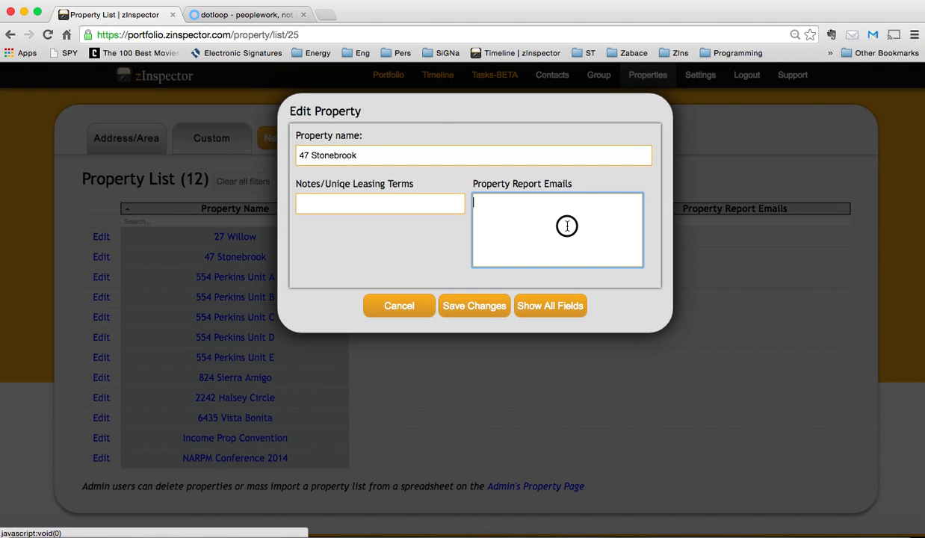
{"action": "key", "text": "super+v"}
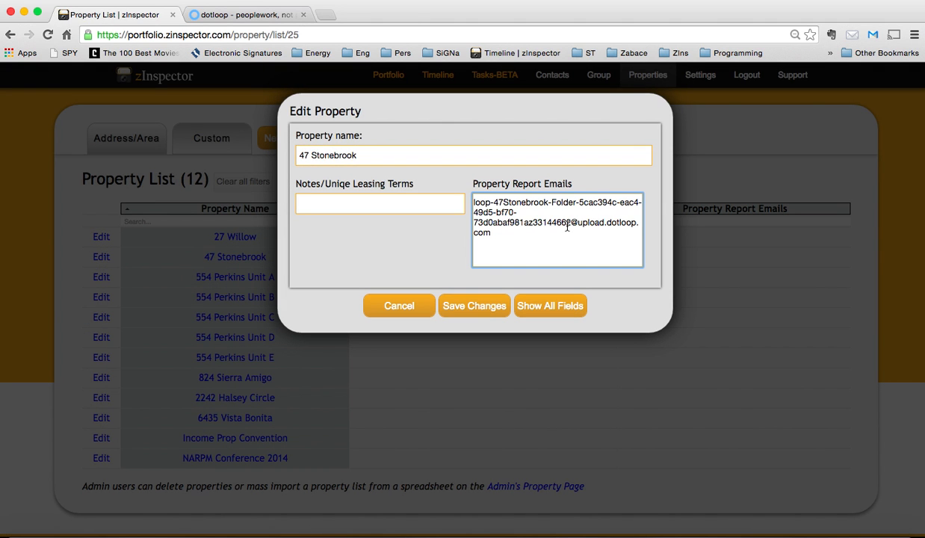
{"action": "left_click", "coordinate": [472, 307]}
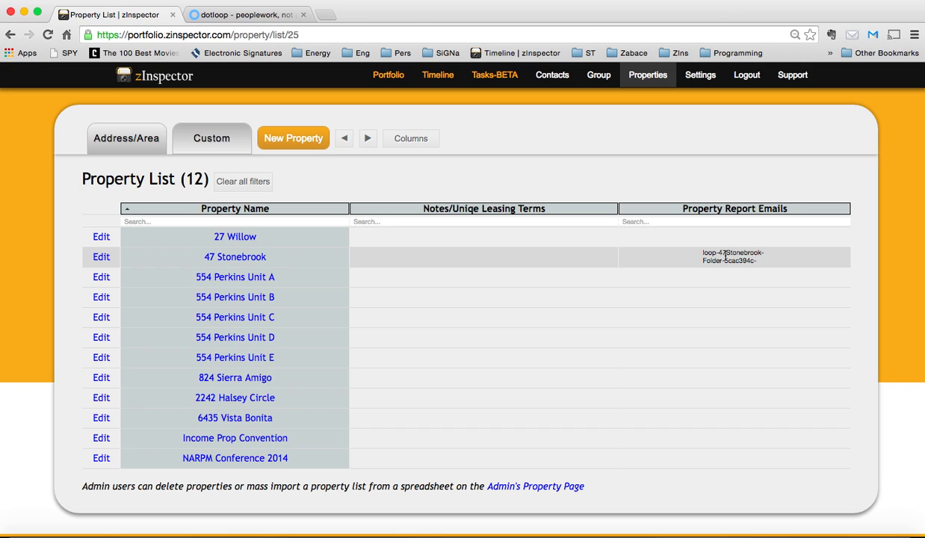
Open the report preview for the 47 Stonebrook Move In inspection from the timeline
{"action": "left_click", "coordinate": [440, 75]}
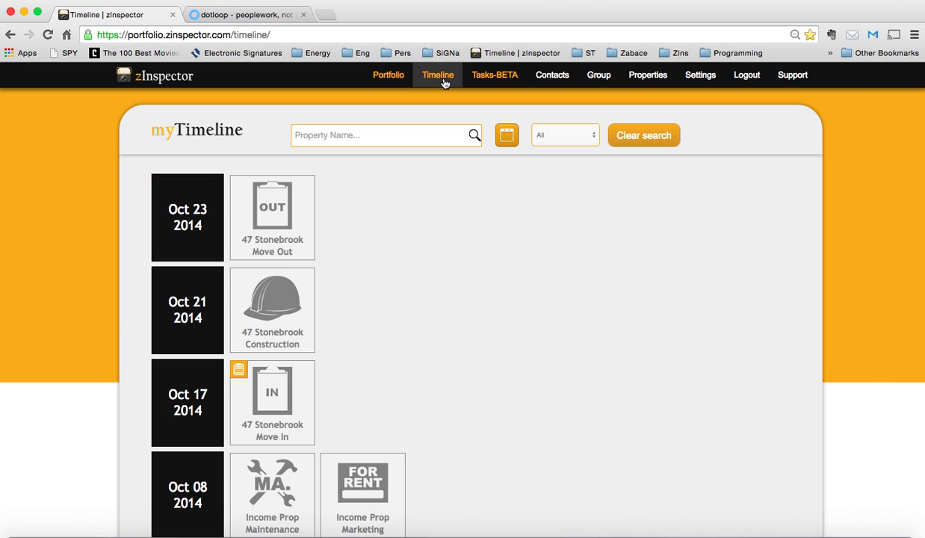
{"action": "left_click", "coordinate": [264, 401]}
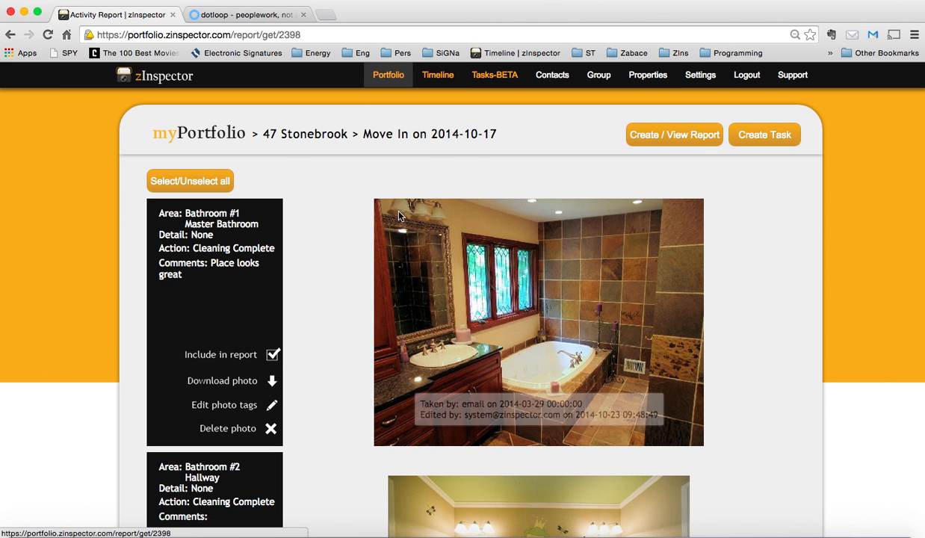
{"action": "left_click", "coordinate": [662, 145]}
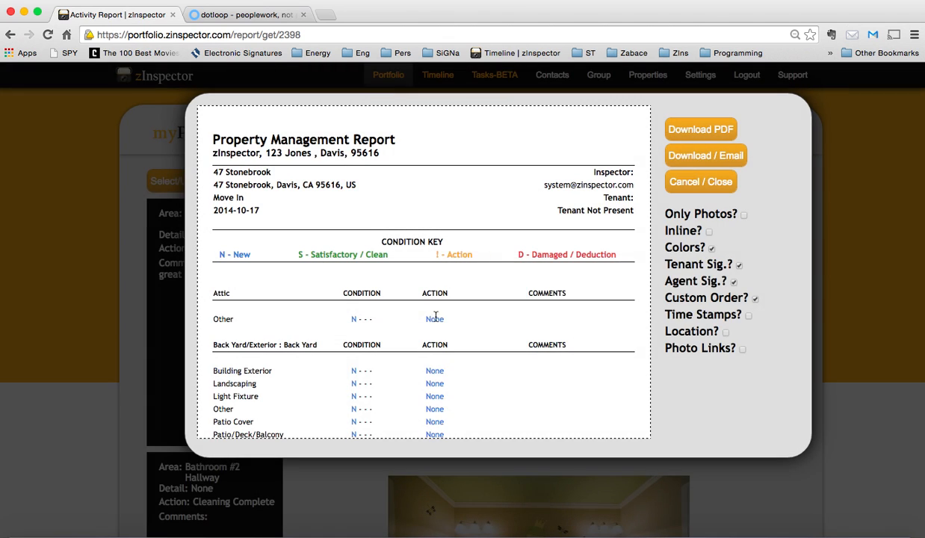
{"action": "scroll", "coordinate": [456, 336], "scroll_direction": "down", "scroll_amount": 10}
{"action": "scroll", "coordinate": [456, 337], "scroll_direction": "up", "scroll_amount": 10}
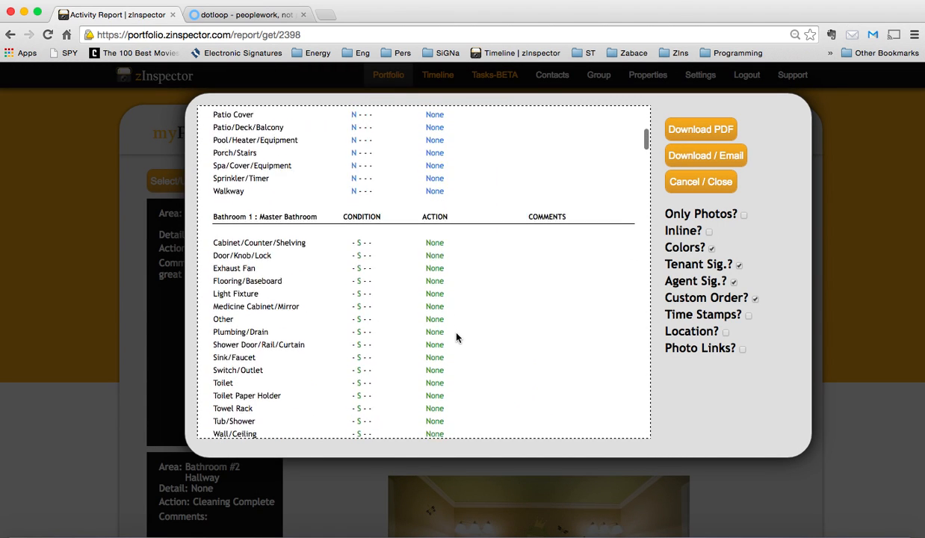
Download and email the Move In property management report
{"action": "left_click", "coordinate": [710, 248]}
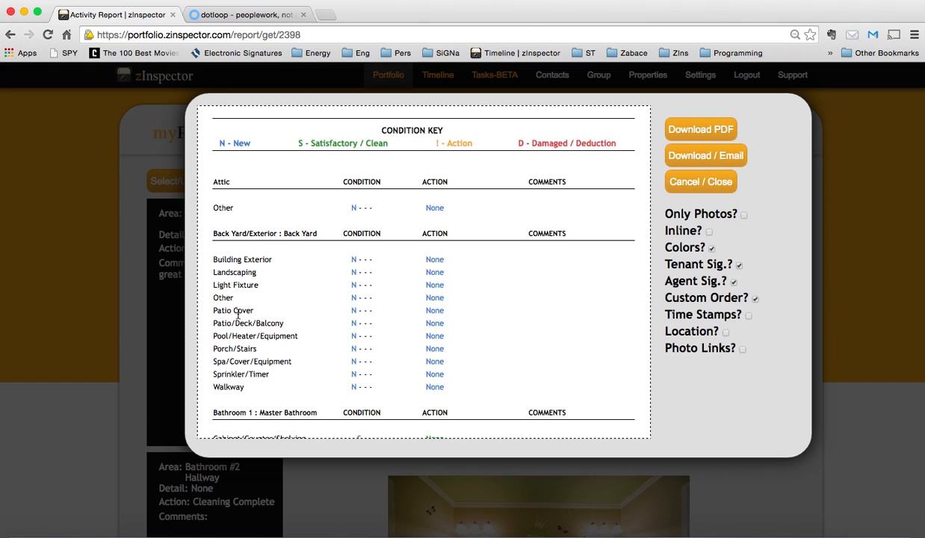
{"action": "left_click", "coordinate": [704, 157]}
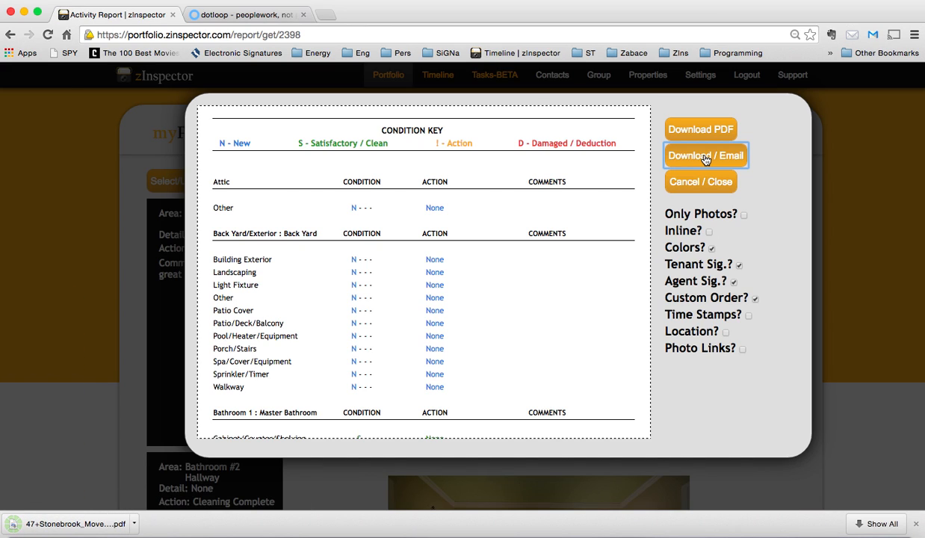
Open the downloaded Move In report PDF and scroll through its pages
{"action": "left_click", "coordinate": [105, 525]}
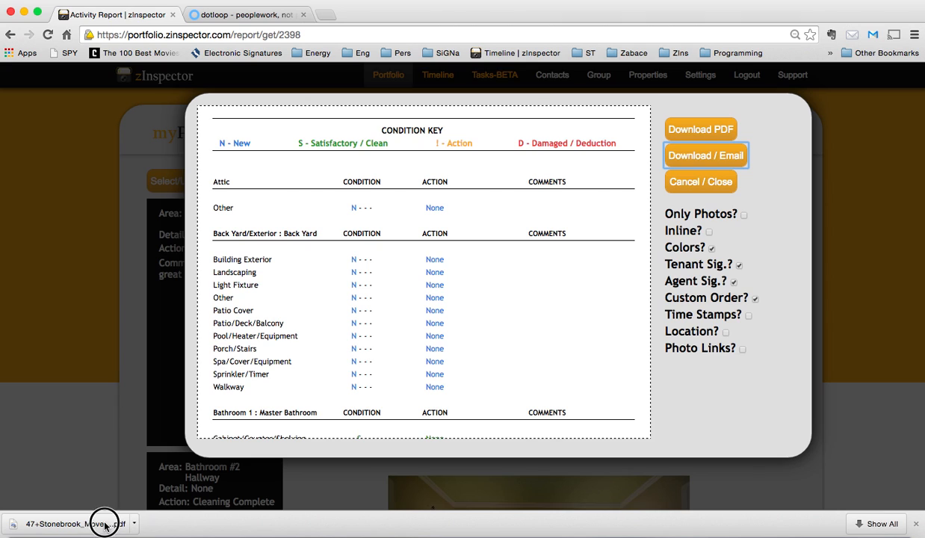
{"action": "scroll", "coordinate": [398, 352], "scroll_direction": "down", "scroll_amount": 6}
{"action": "scroll", "coordinate": [398, 352], "scroll_direction": "down", "scroll_amount": 20}
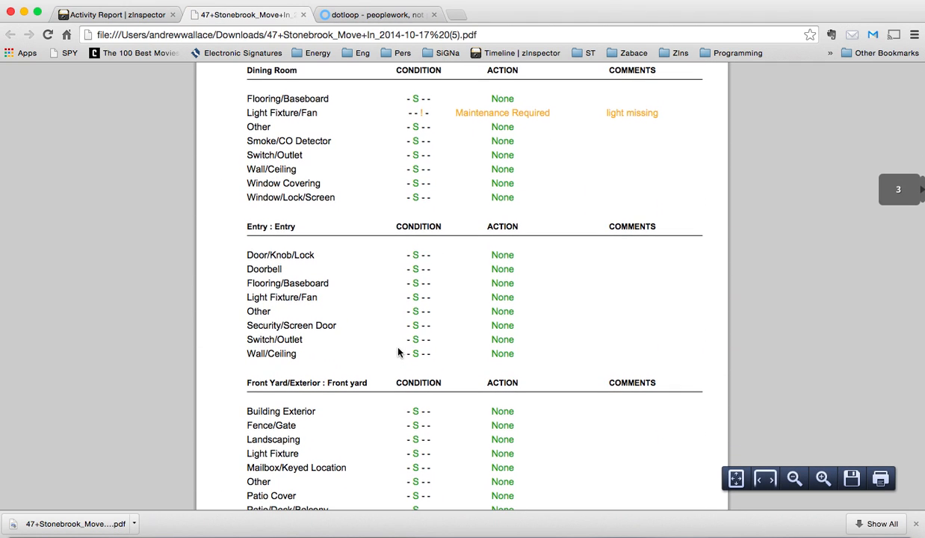
{"action": "scroll", "coordinate": [398, 352], "scroll_direction": "up", "scroll_amount": 20}
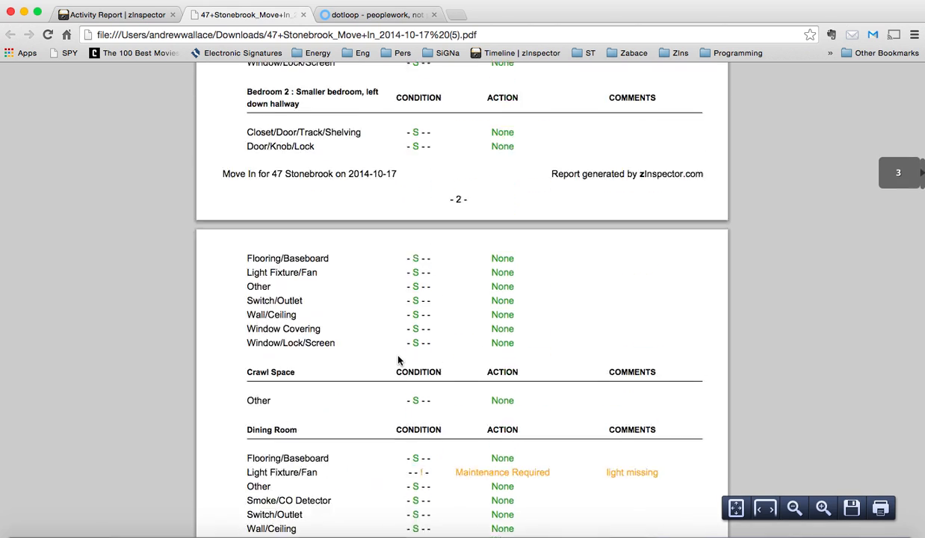
{"action": "left_click", "coordinate": [342, 16]}
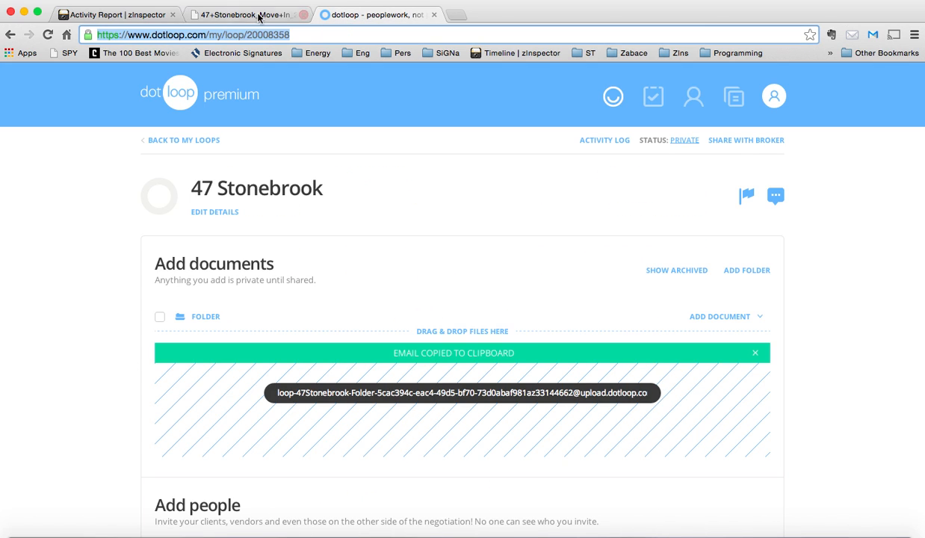
{"action": "left_click", "coordinate": [48, 34]}
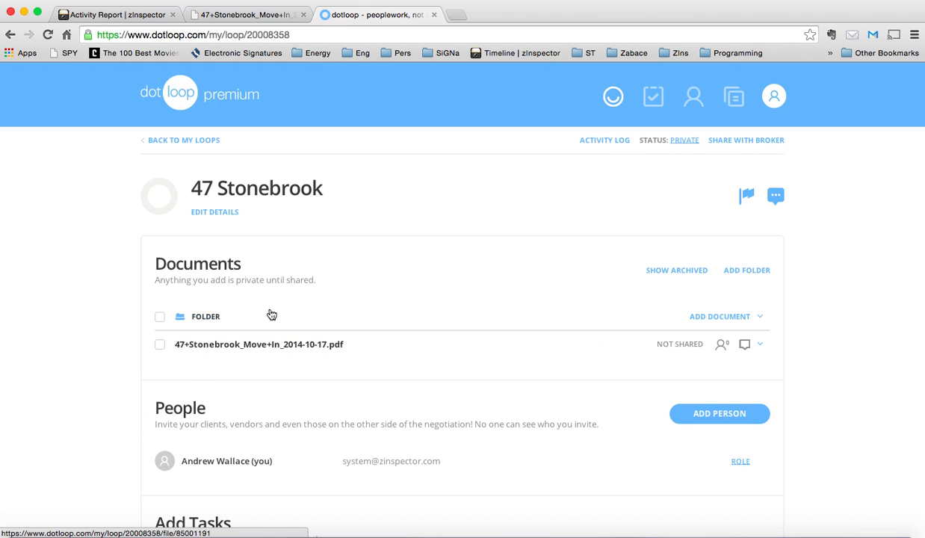
{"action": "left_click", "coordinate": [235, 350]}
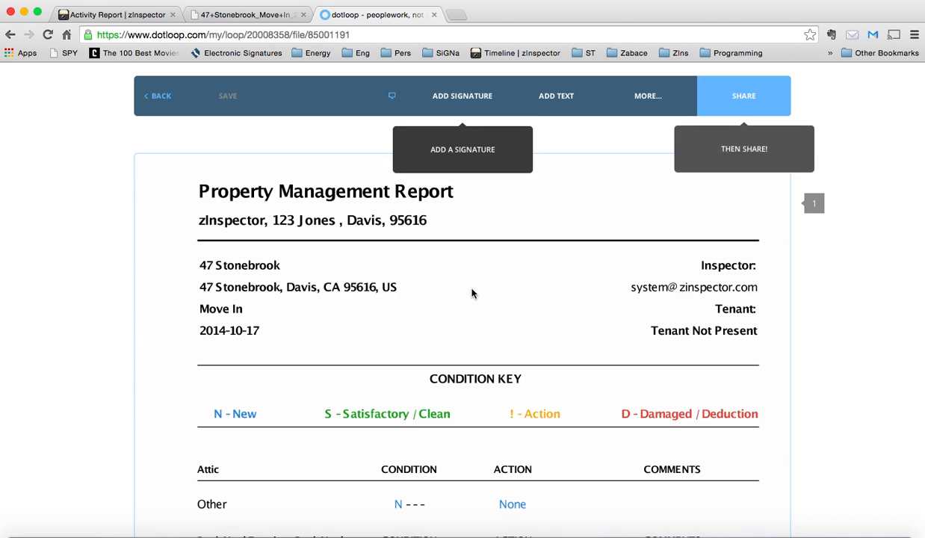
{"action": "scroll", "coordinate": [541, 377], "scroll_direction": "down", "scroll_amount": 10}
{"action": "scroll", "coordinate": [541, 378], "scroll_direction": "up", "scroll_amount": 20}
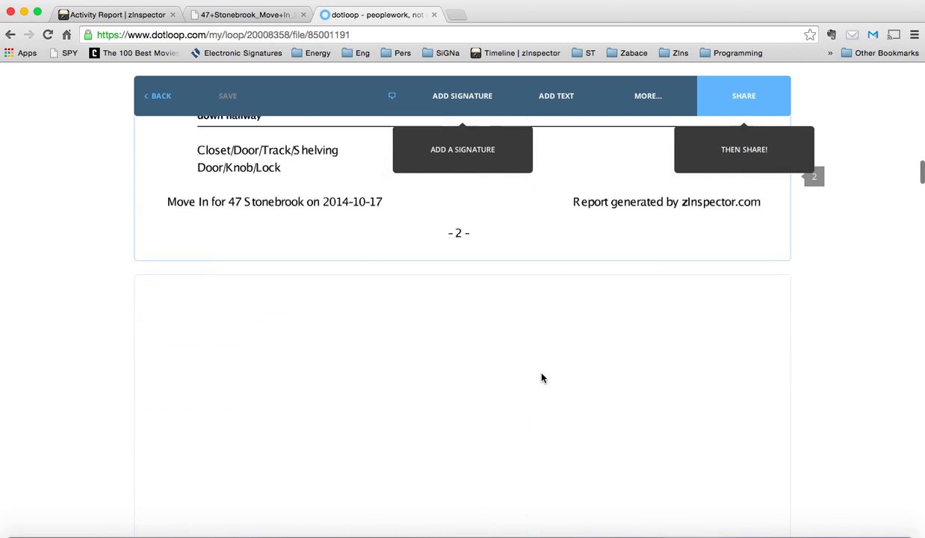
{"action": "left_click", "coordinate": [11, 34]}
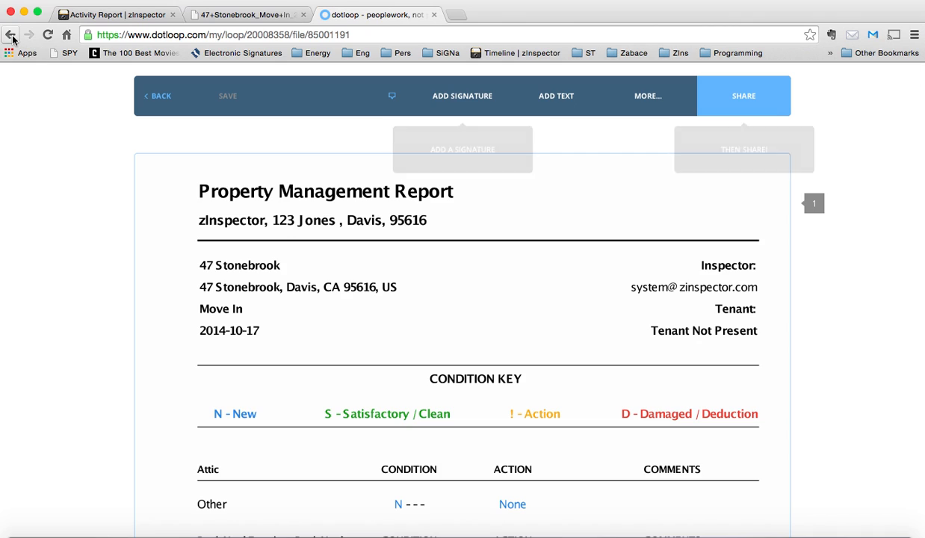
Go back to the dotloop loops list and start creating a new loop
{"action": "left_click", "coordinate": [198, 14]}
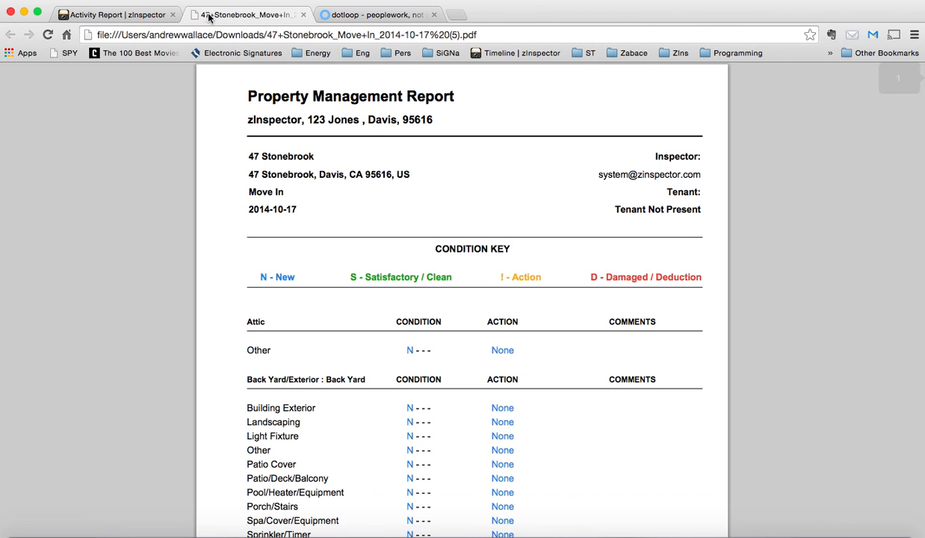
{"action": "left_click", "coordinate": [351, 14]}
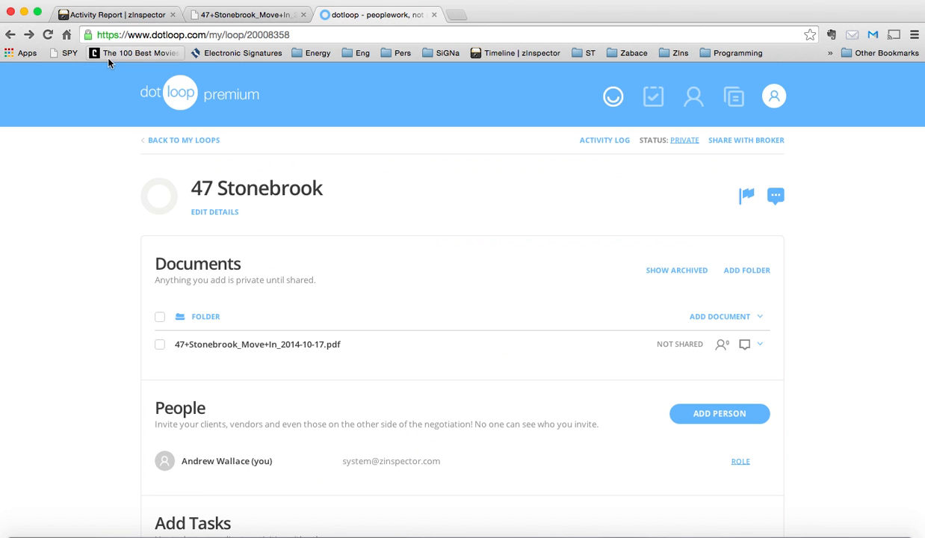
{"action": "left_click", "coordinate": [10, 34]}
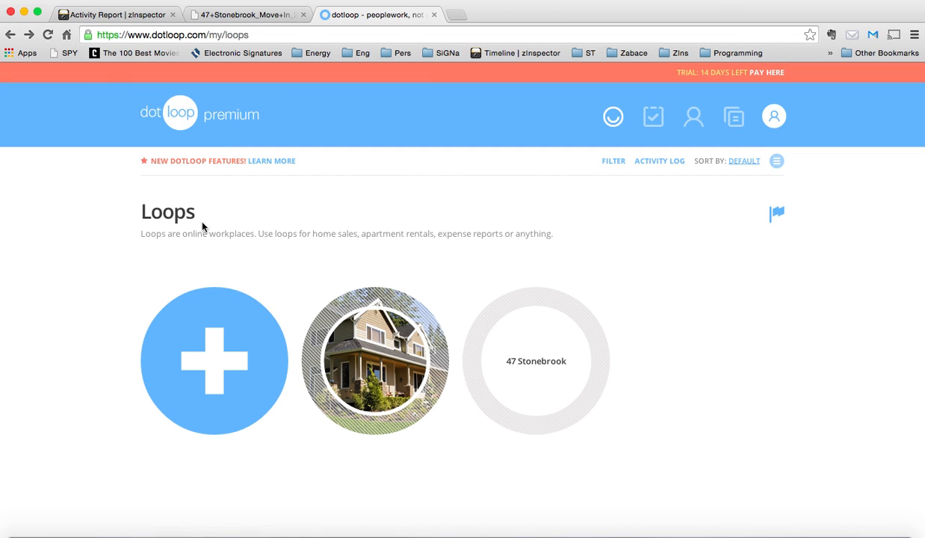
{"action": "left_click", "coordinate": [222, 359]}
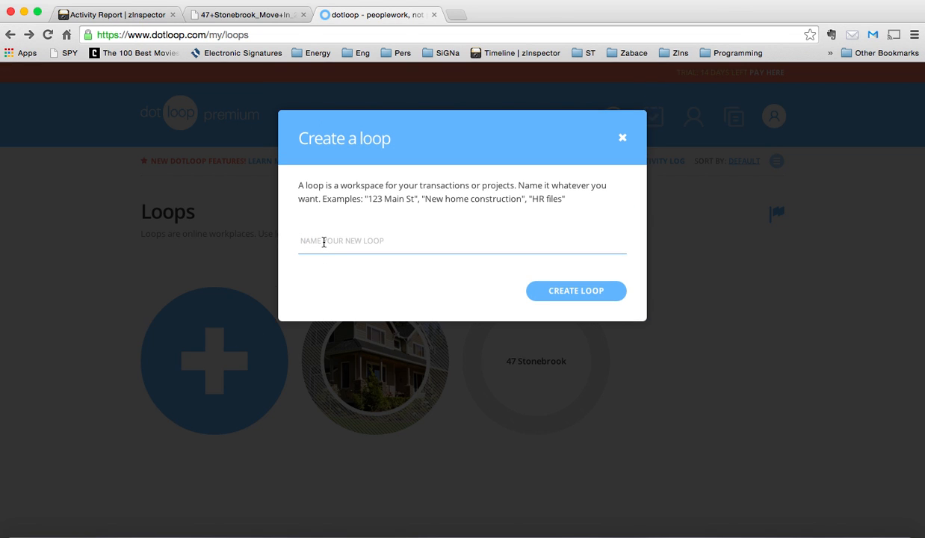
Close the report preview in zInspector and open the Properties list
{"action": "left_click", "coordinate": [119, 16]}
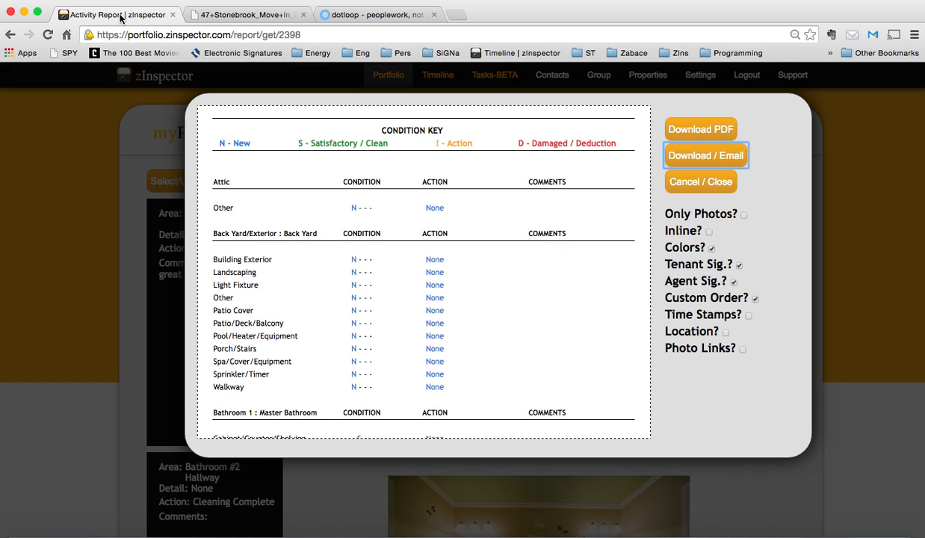
{"action": "left_click", "coordinate": [710, 183]}
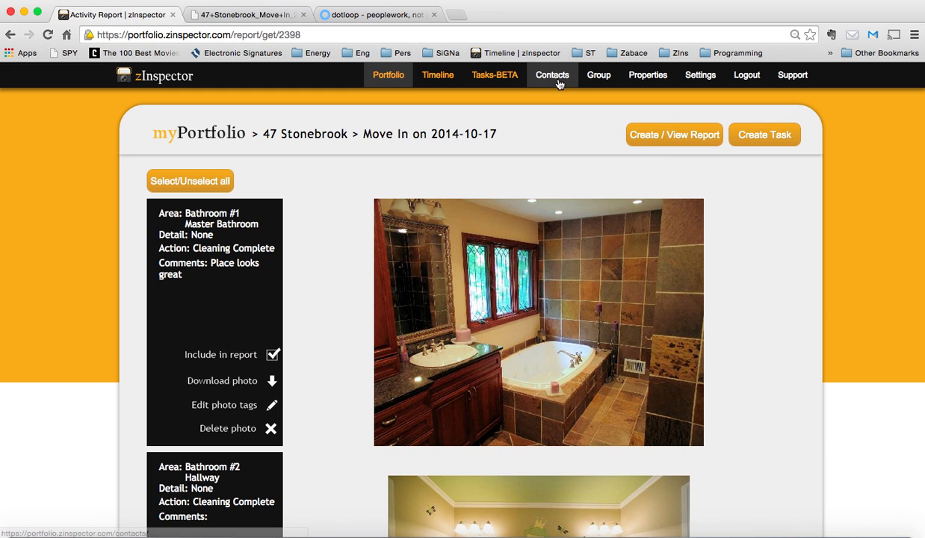
{"action": "left_click", "coordinate": [650, 75]}
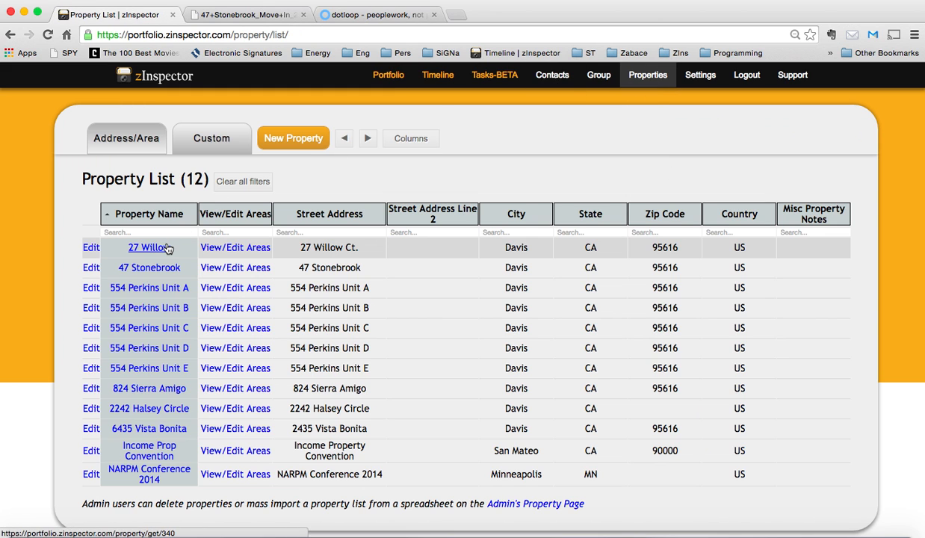
Create a new dotloop loop named 27 Willow
{"action": "left_click", "coordinate": [386, 16]}
{"action": "type", "text": "27 Willow"}
{"action": "left_click", "coordinate": [574, 291]}
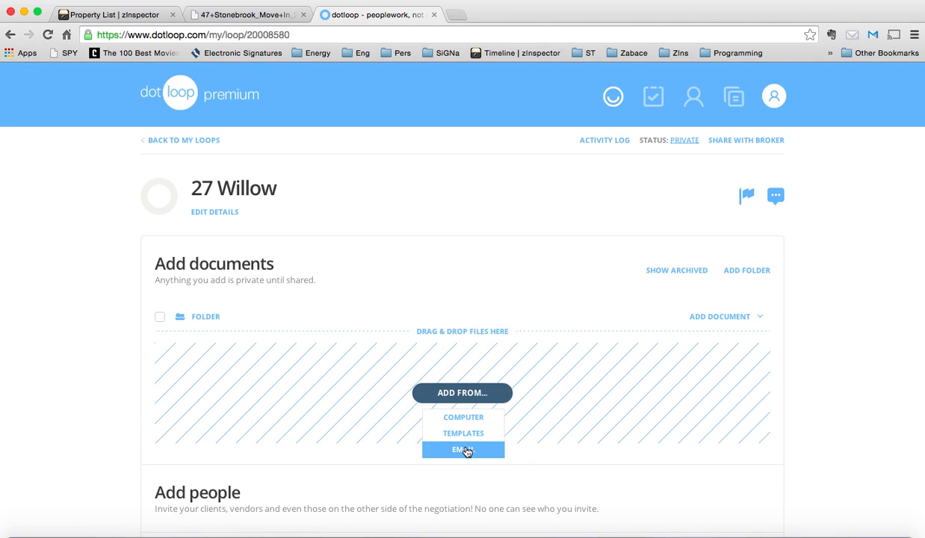
Copy the 27 Willow loop's email upload address for adding documents
{"action": "left_click", "coordinate": [465, 450]}
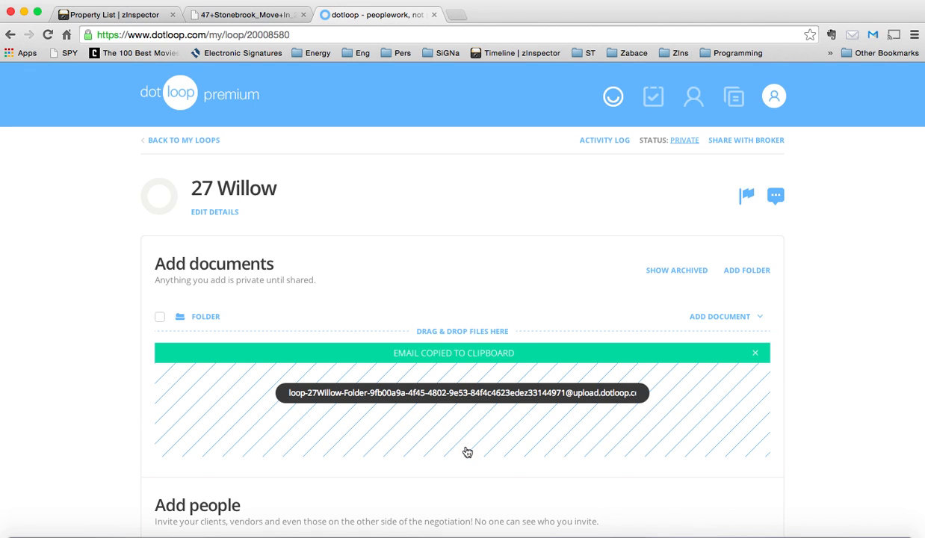
{"action": "left_click", "coordinate": [129, 16]}
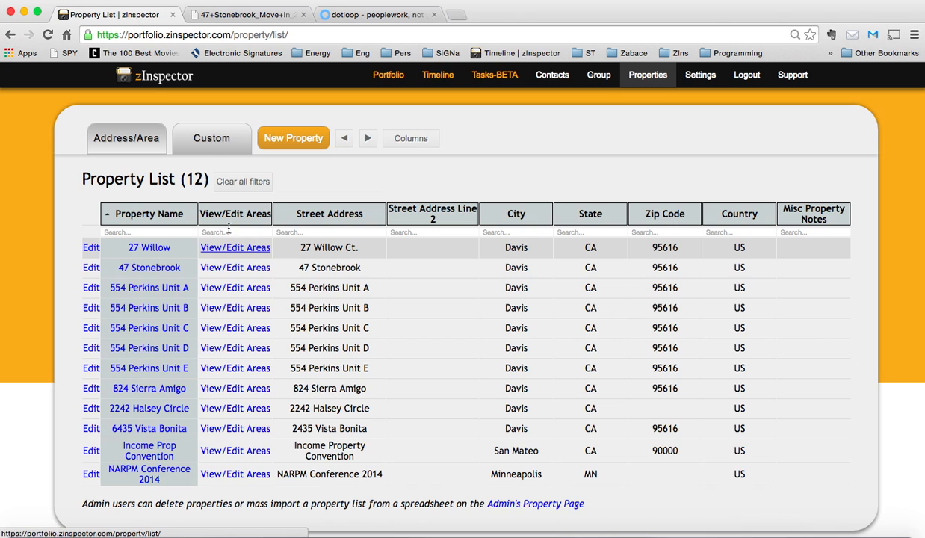
In the custom property view, paste the upload address into 27 Willow's Property Report Emails and save the changes
{"action": "left_click", "coordinate": [210, 153]}
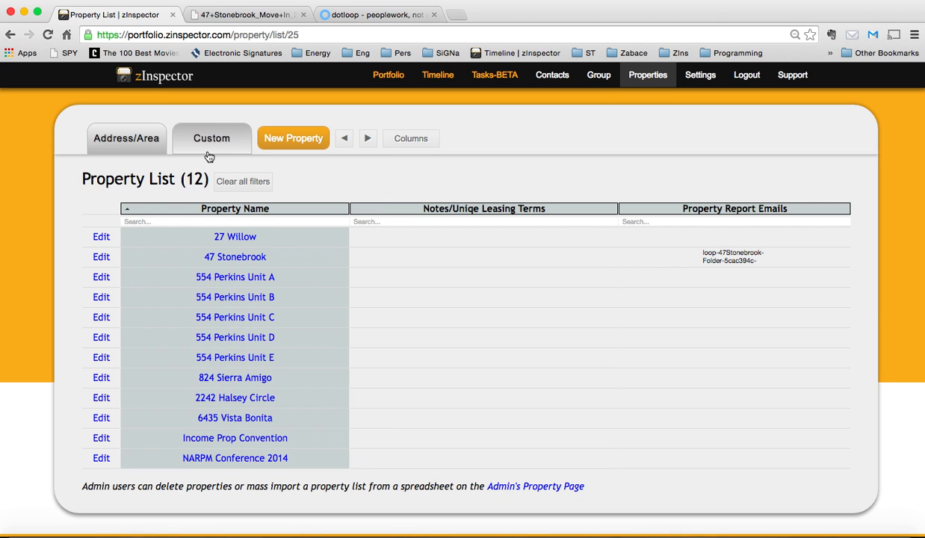
{"action": "left_click", "coordinate": [102, 239]}
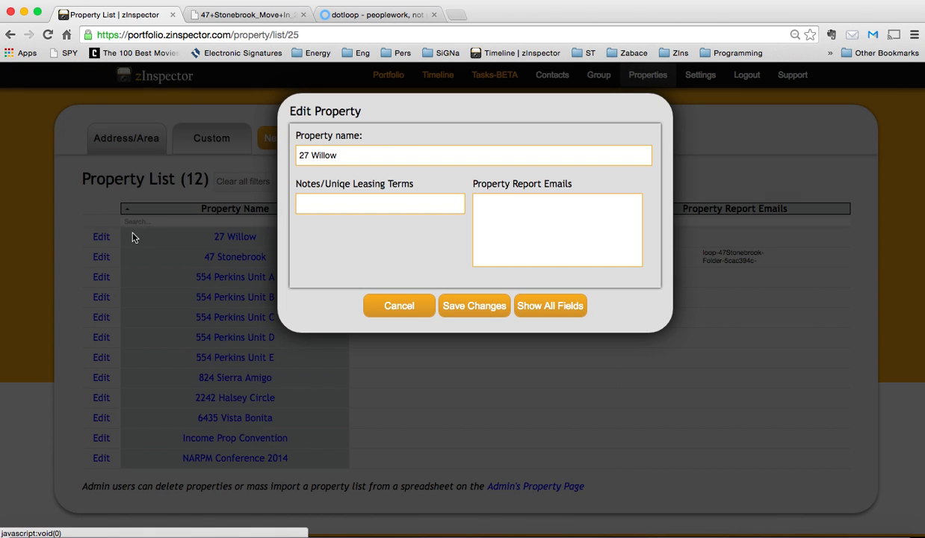
{"action": "left_click", "coordinate": [528, 241]}
{"action": "key", "text": "super+v"}
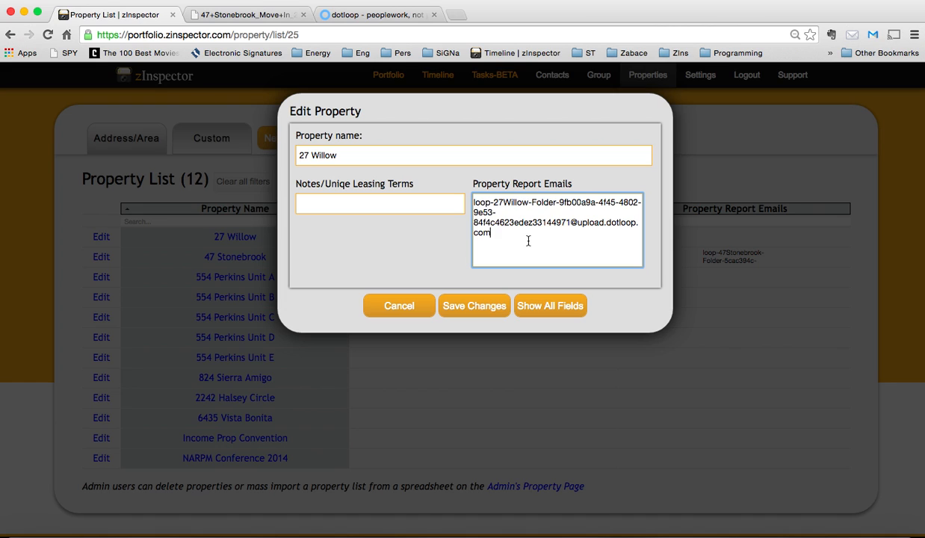
{"action": "left_click", "coordinate": [481, 310]}
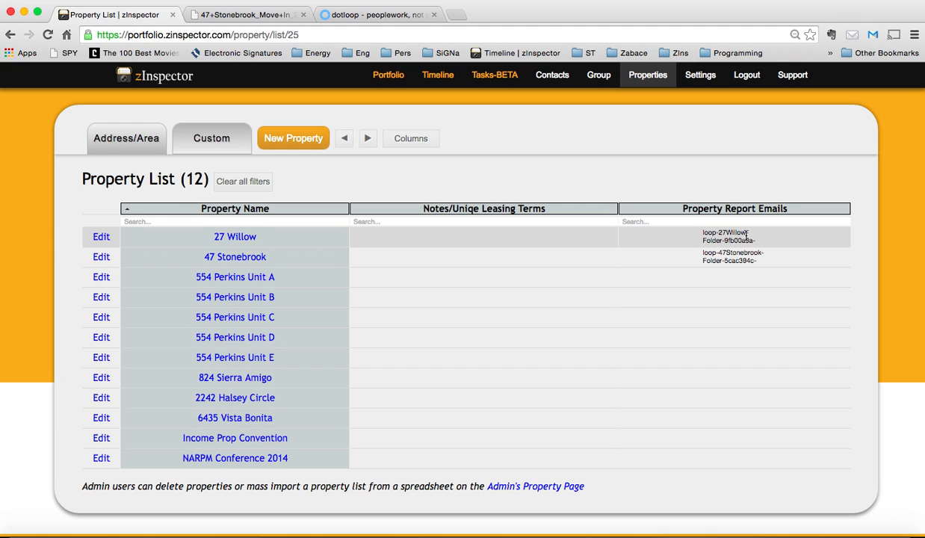
Open the inspection timeline
{"action": "left_click", "coordinate": [431, 74]}
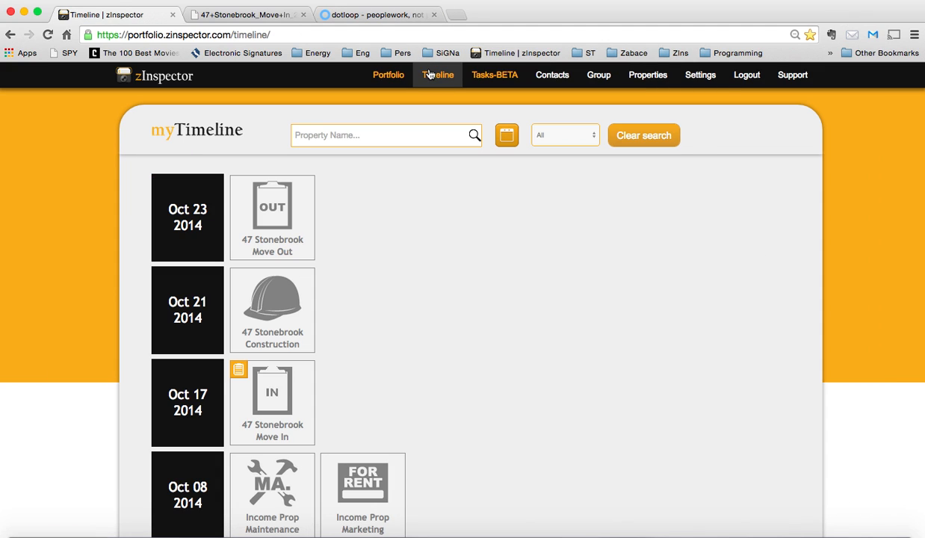